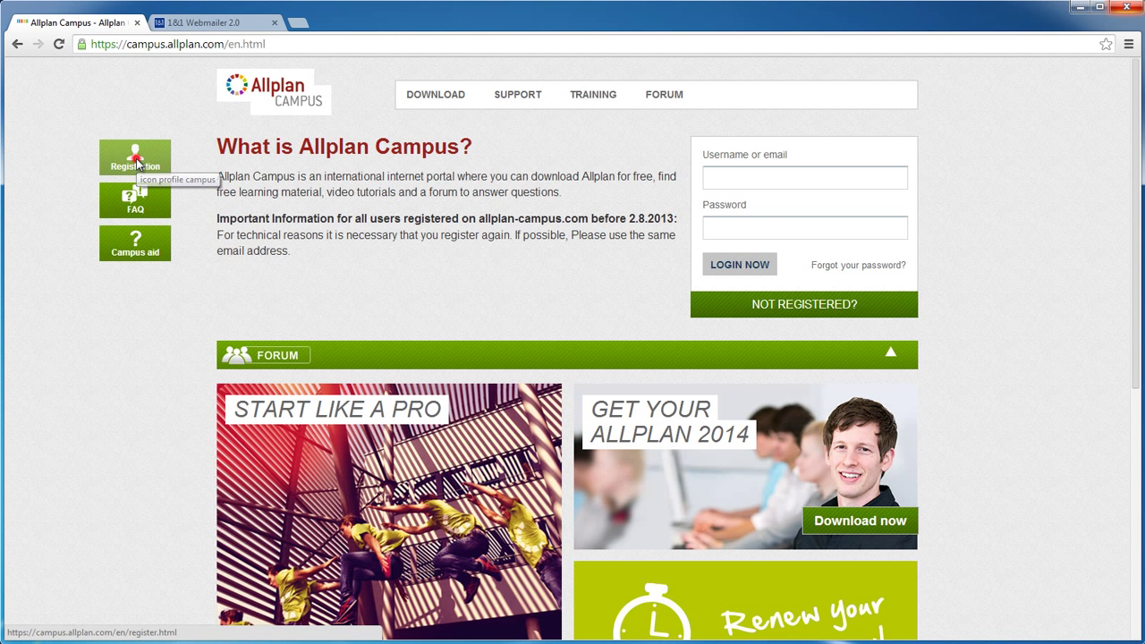
Open the registration form and enter the username, e-mail address and the password twice
left_click(137, 164)
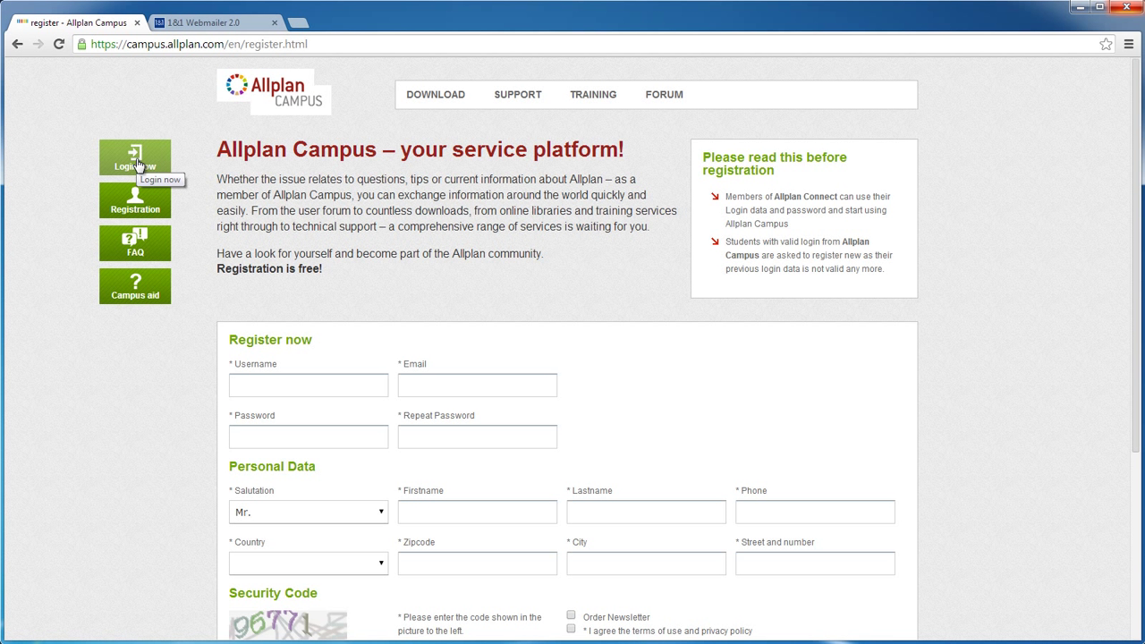
left_click(253, 383)
key("Tab")
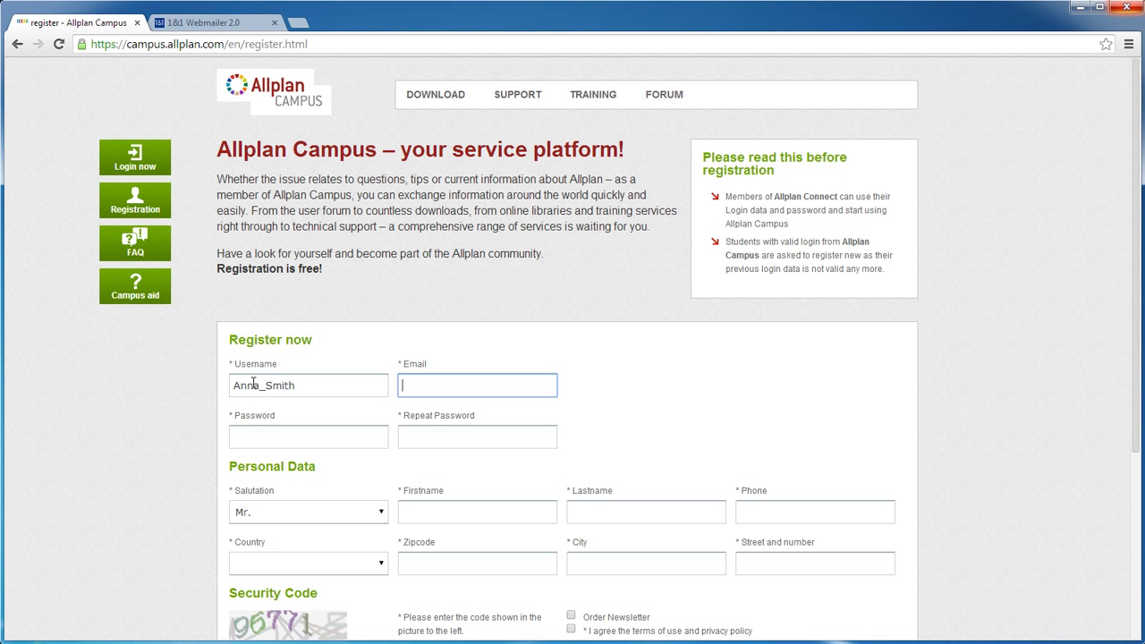
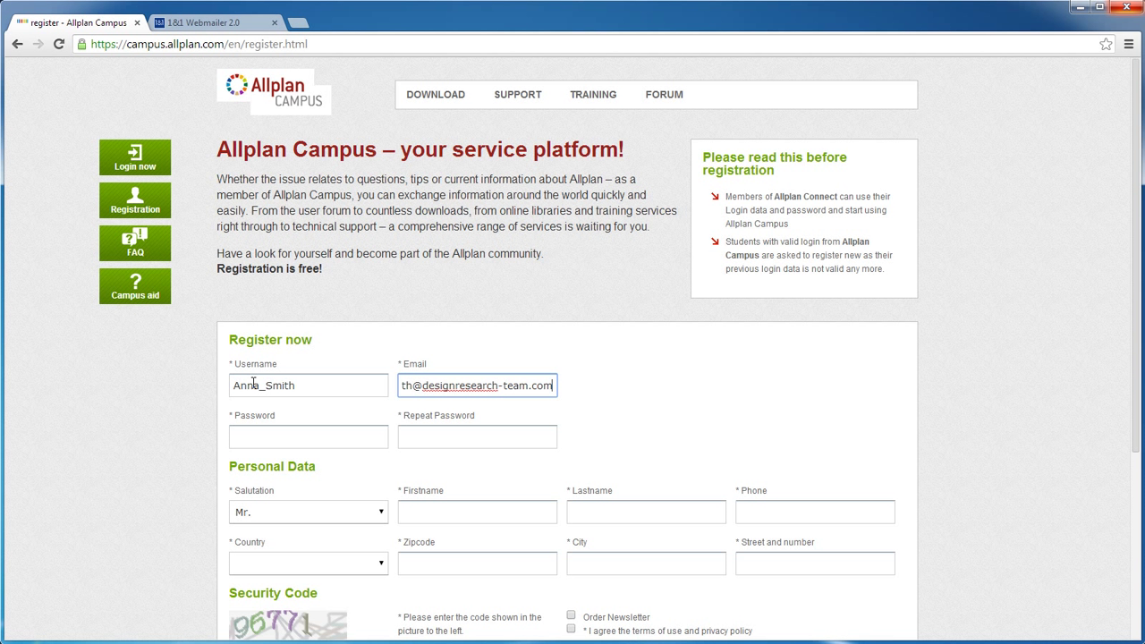
key("Tab")
type("•••••••••")
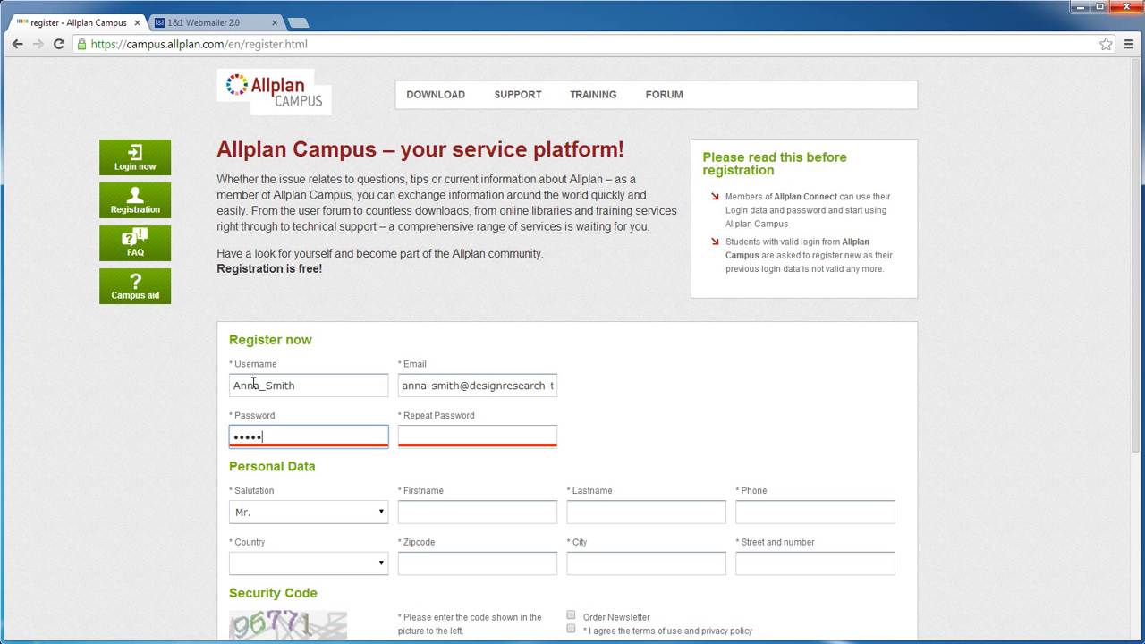
type("•")
key("Tab")
type("••••••••••")
Fill in the user's first name, last name and phone number
key("Tab")
key("Tab")
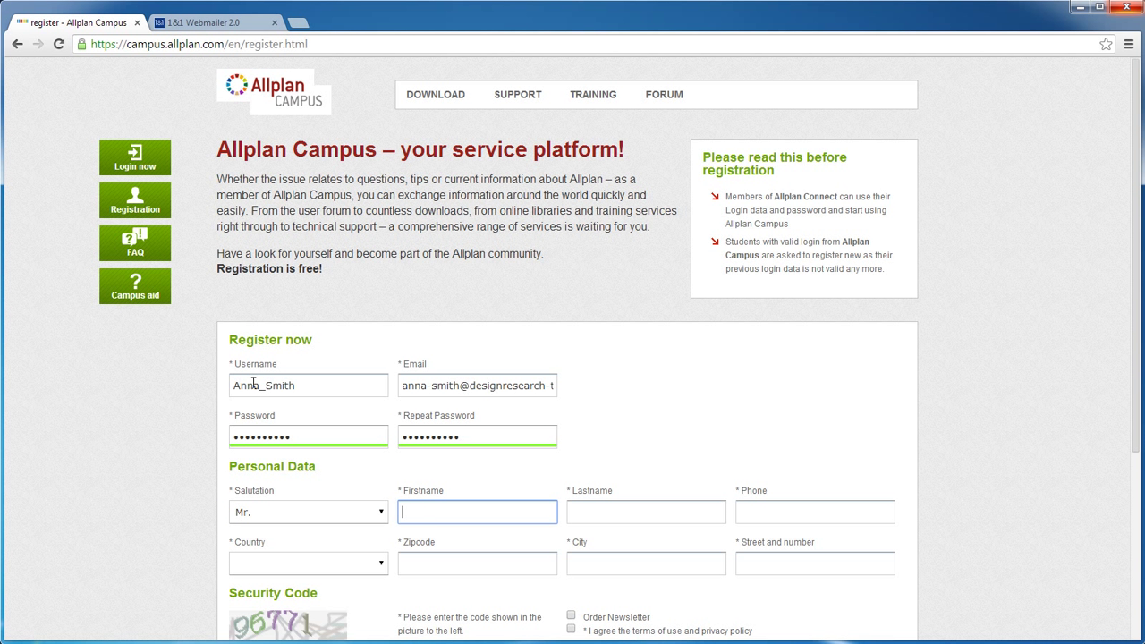
key("Tab")
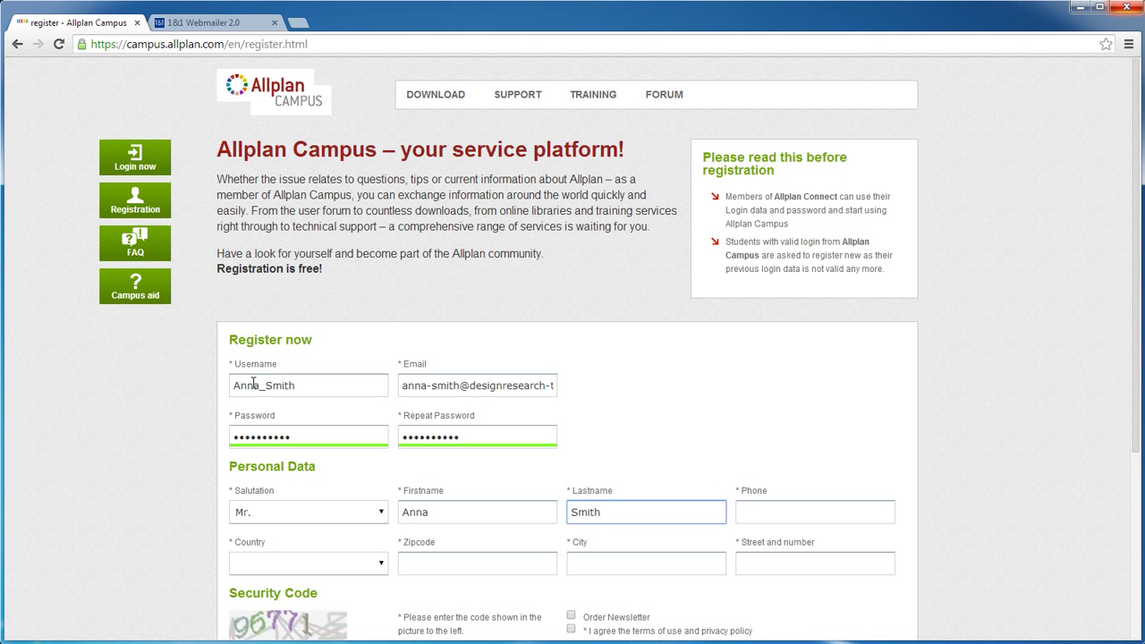
key("Tab")
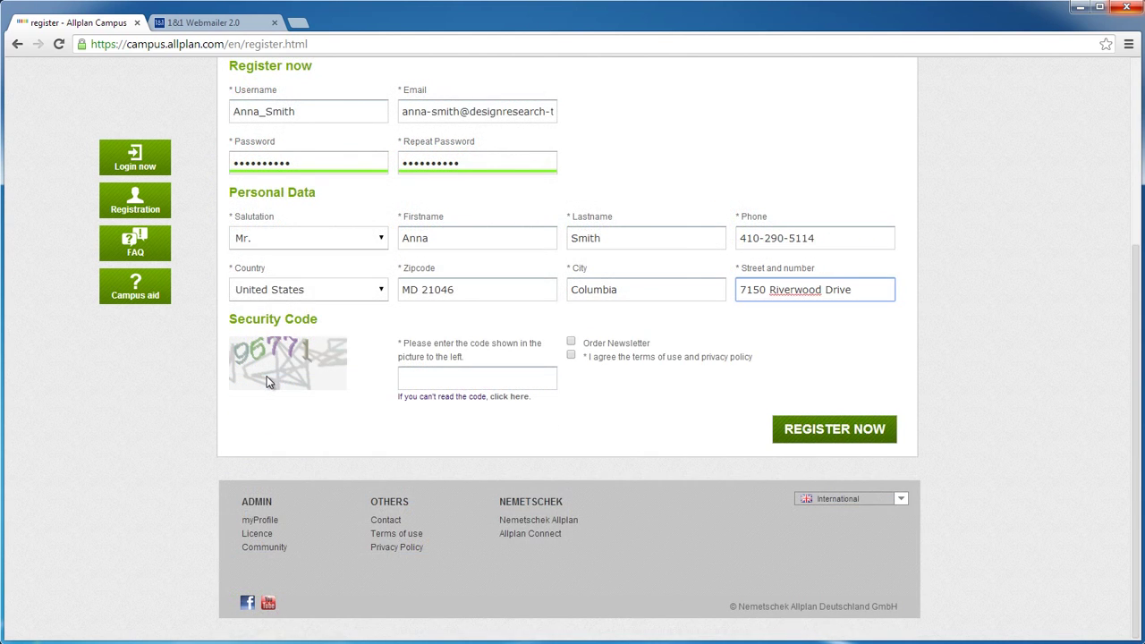
Enter the captcha security code, tick Order Newsletter and the terms agreement, and submit with REGISTER NOW
left_click(417, 377)
type("96771")
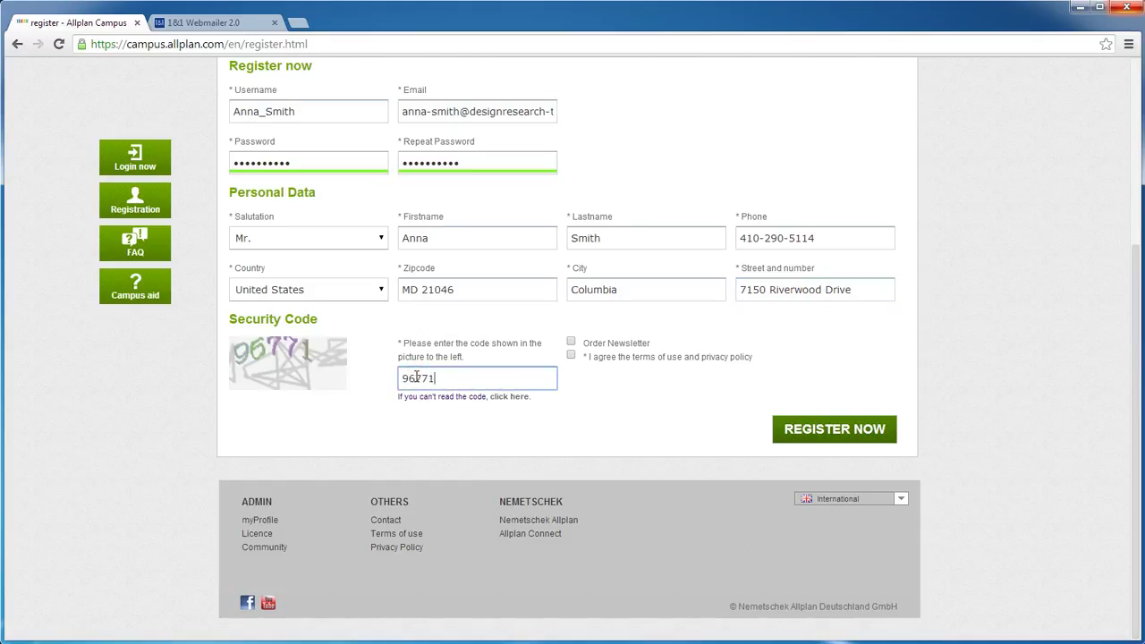
left_click(571, 342)
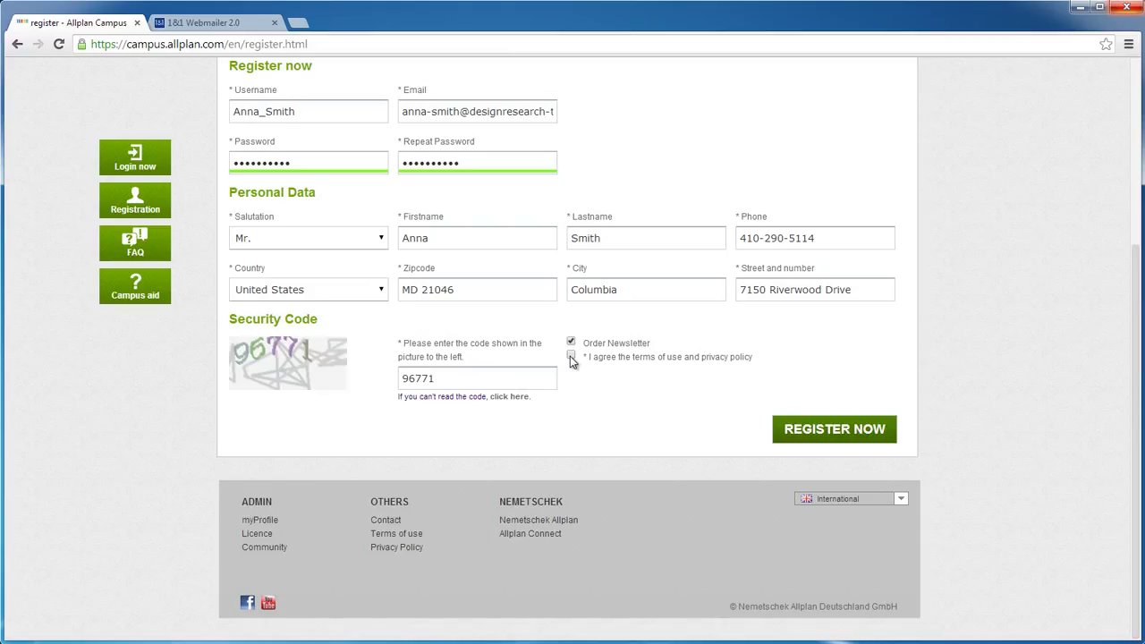
left_click(571, 356)
left_click(823, 430)
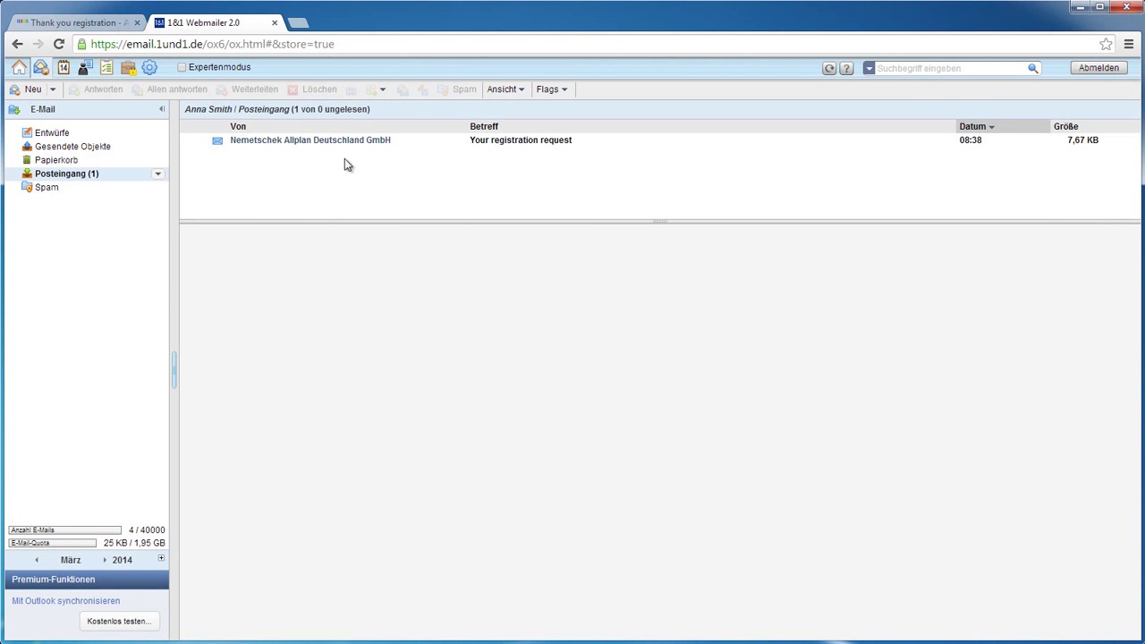
Open Nemetschek's 'Your registration request' email and follow its confirmation link
left_click(326, 145)
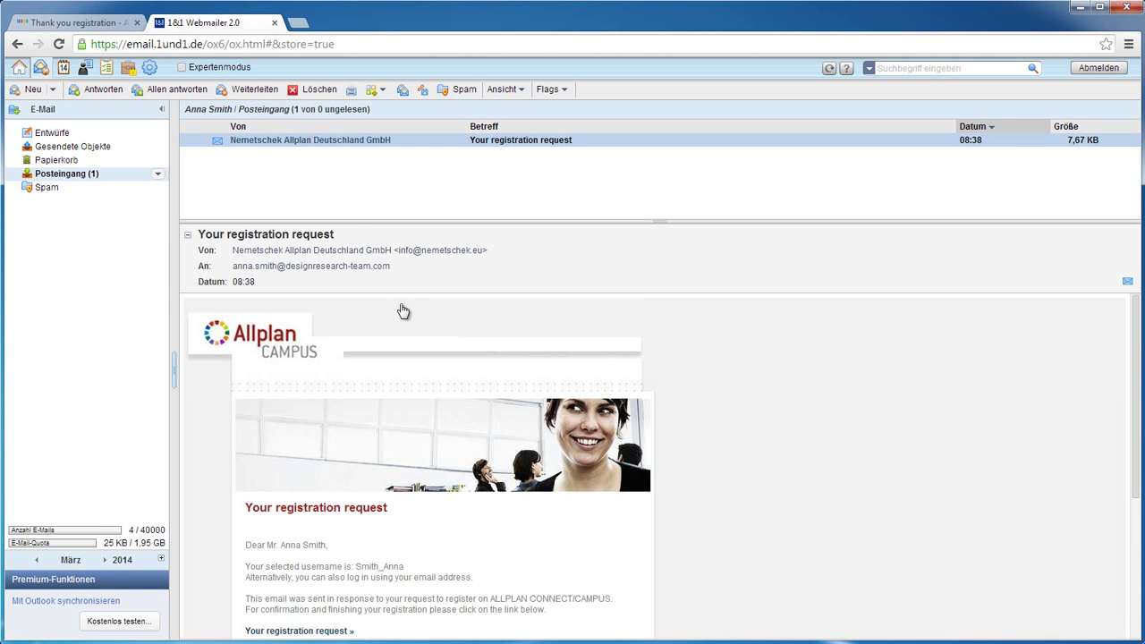
scroll(452, 410, "down", 3)
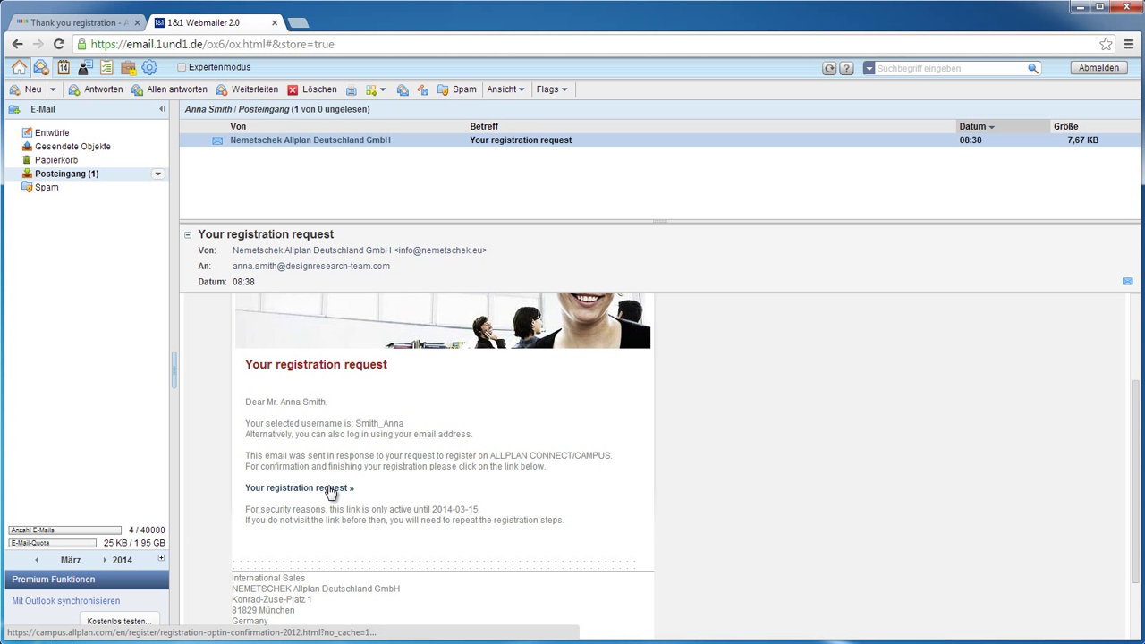
left_click(331, 491)
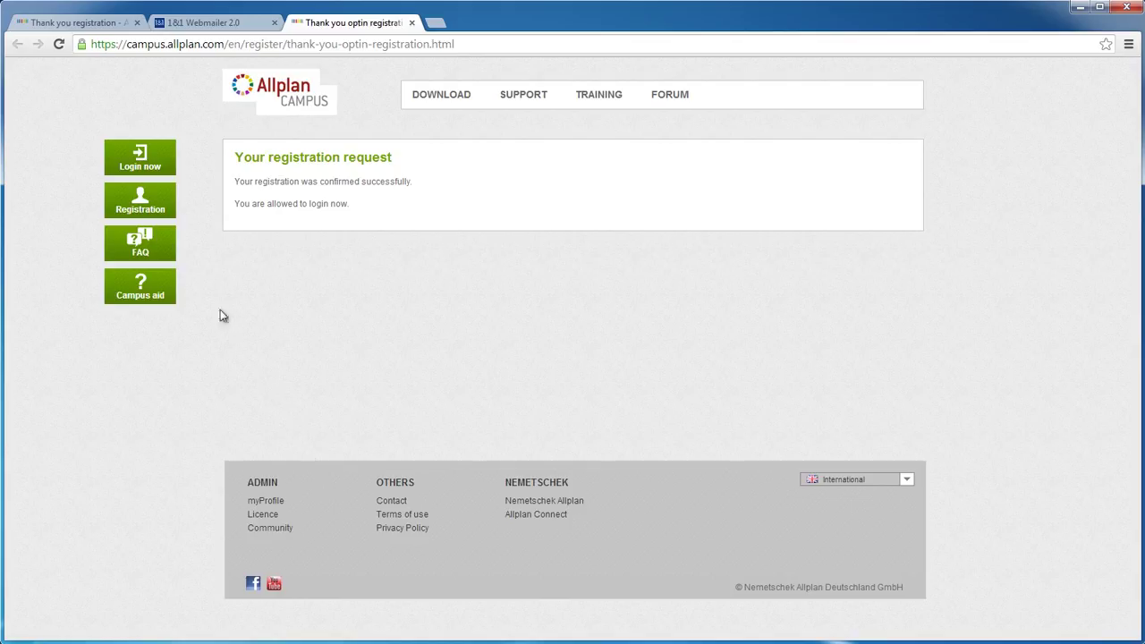
Log in using the suggested registered e-mail address and the account password
left_click(141, 166)
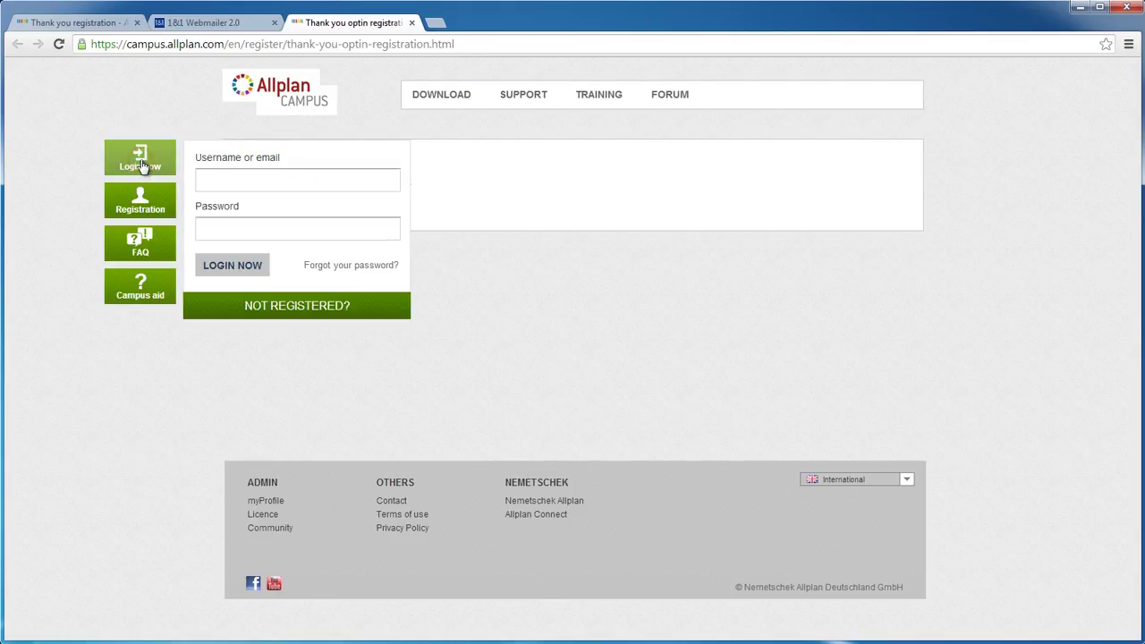
left_click(237, 182)
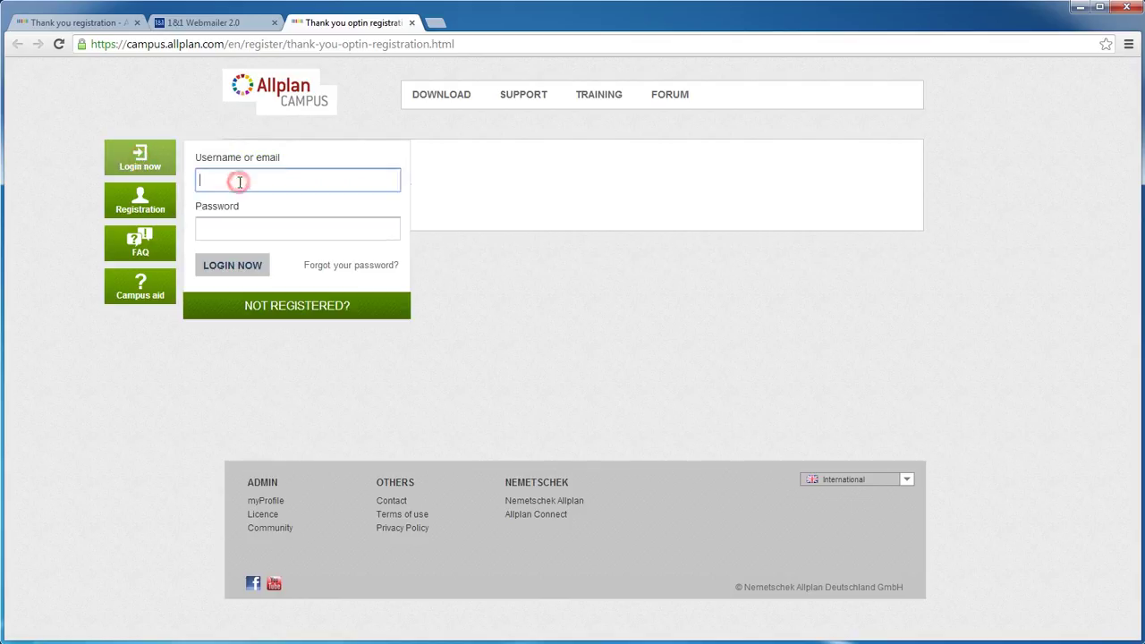
type("anna")
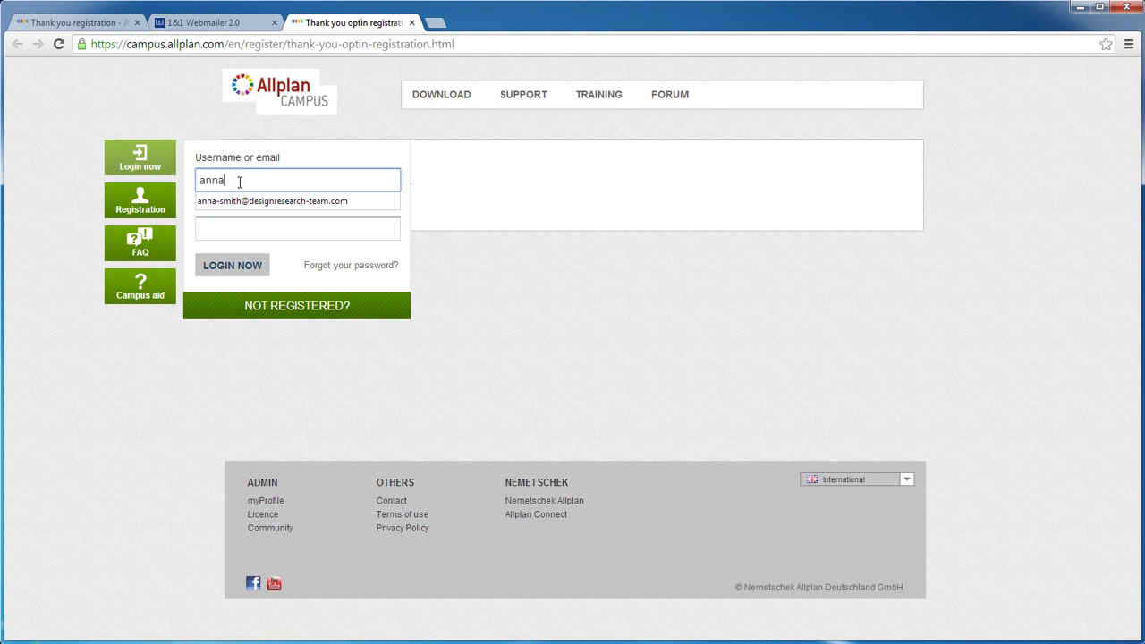
left_click(242, 201)
left_click(243, 230)
type("**********")
left_click(235, 267)
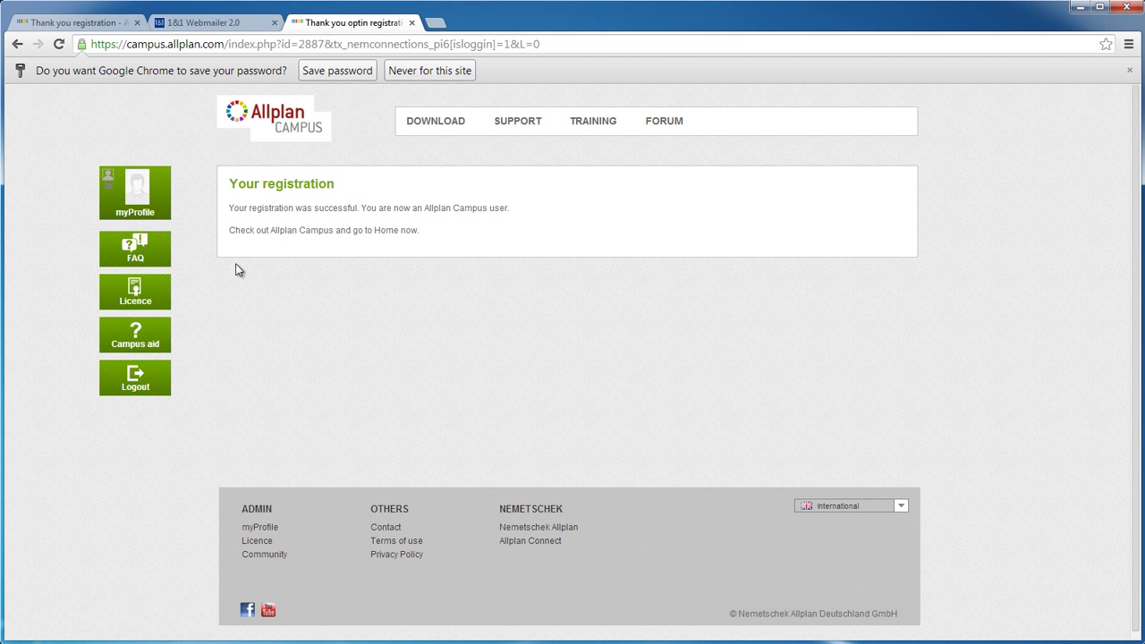
mouse_move(433, 126)
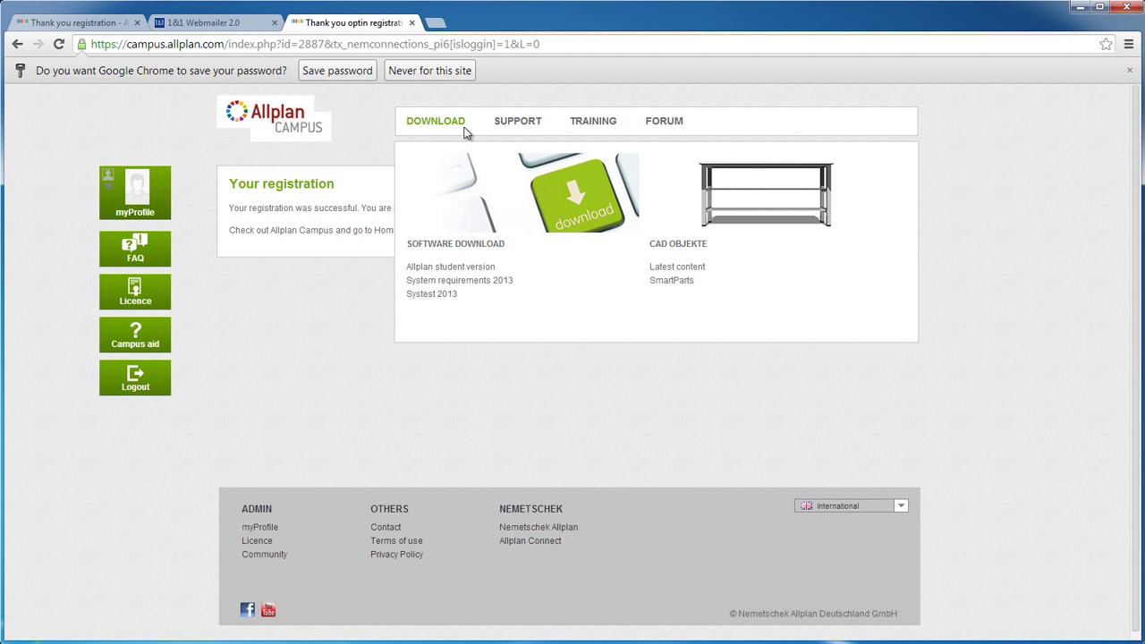
mouse_move(510, 132)
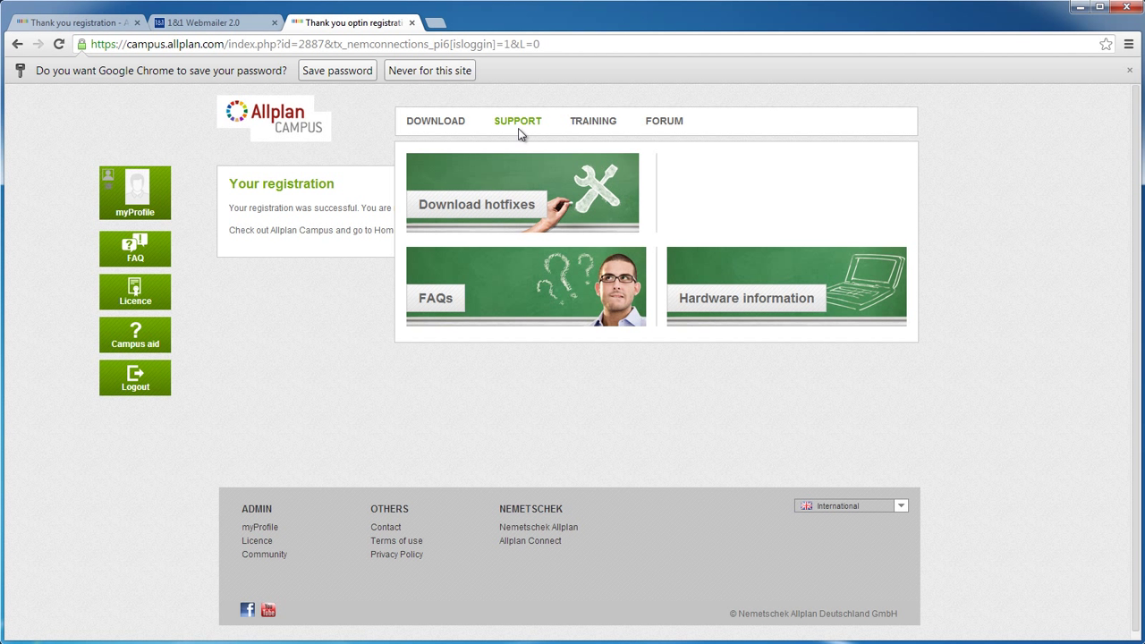
mouse_move(563, 130)
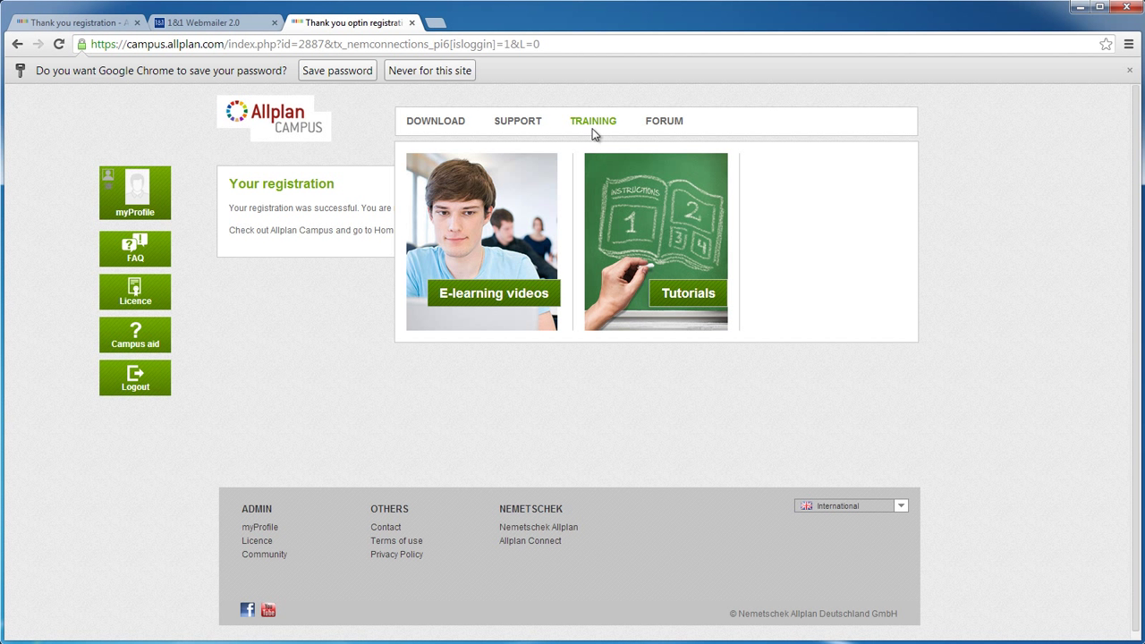
mouse_move(654, 132)
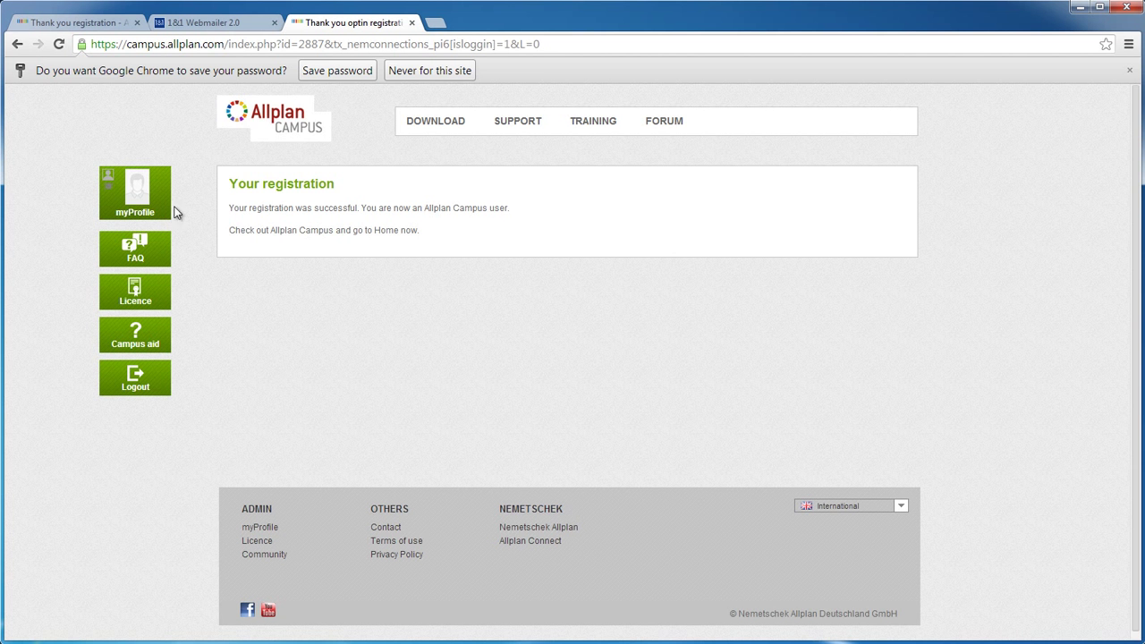
View the myProfile User Profile page, then log out of Allplan Campus
left_click(141, 198)
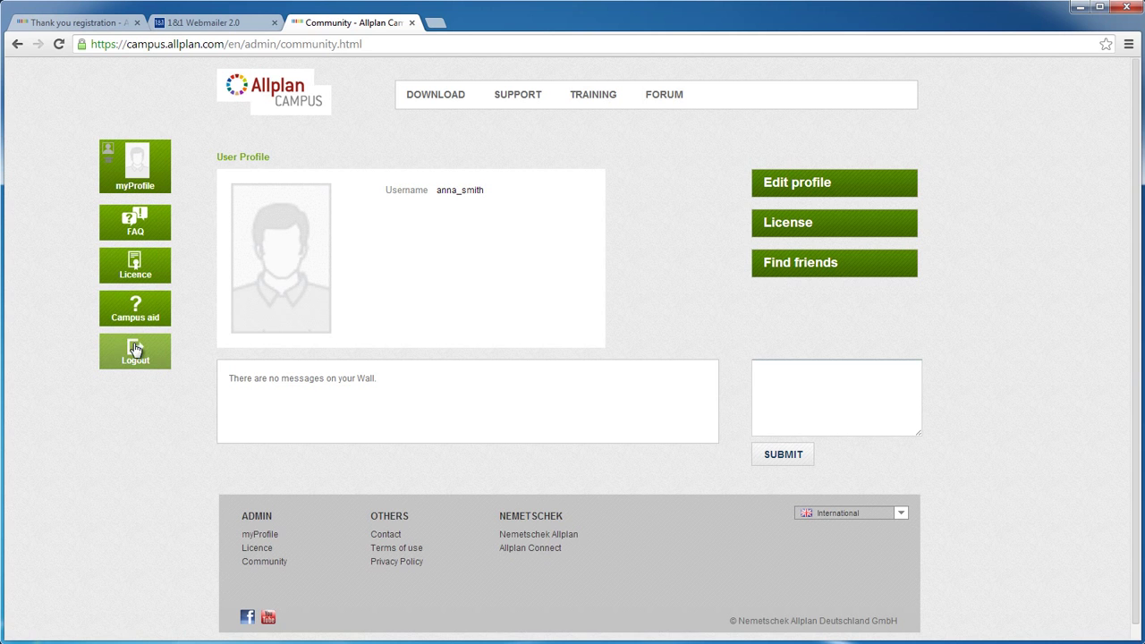
left_click(134, 351)
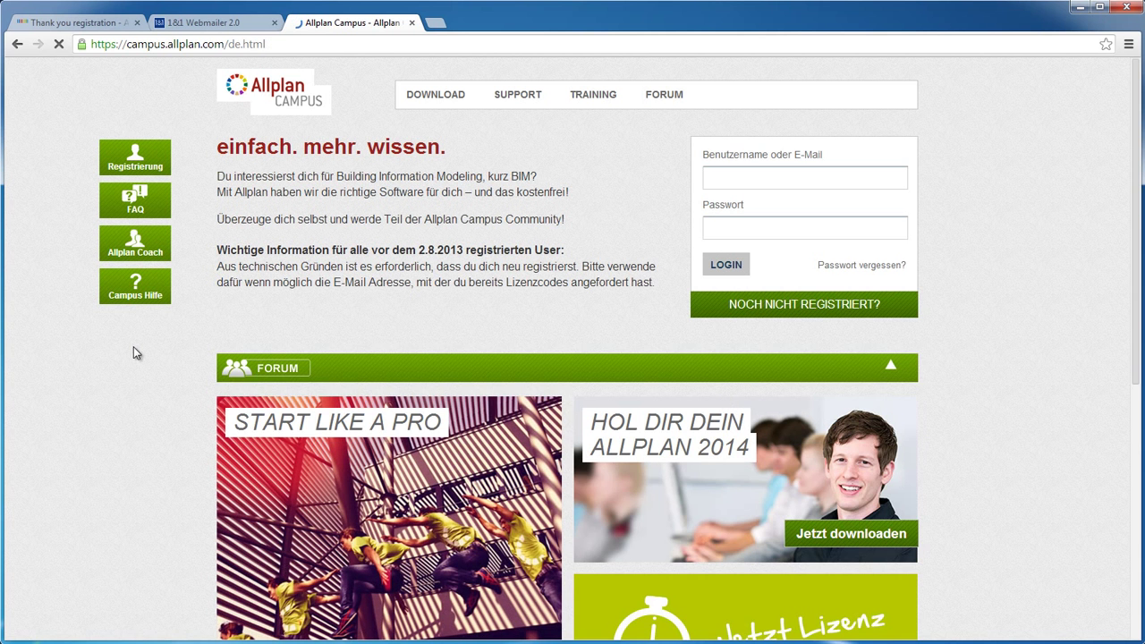